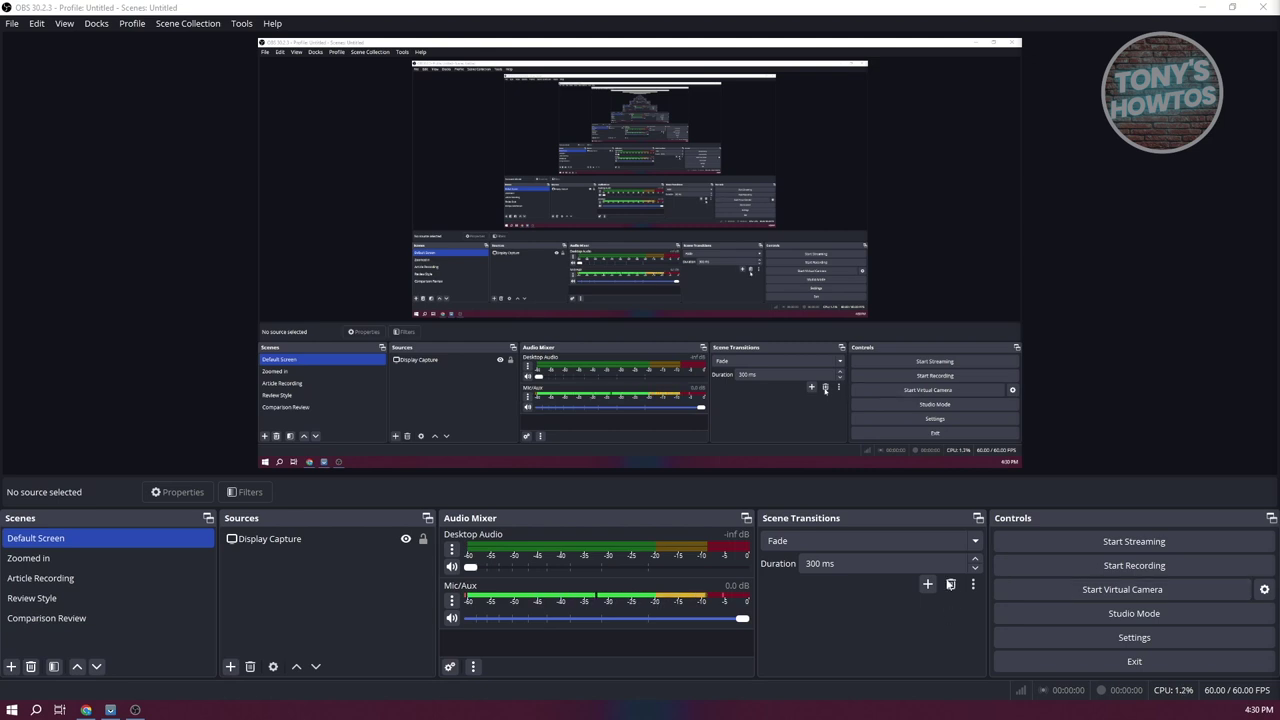
Review the audio settings, keeping Default desktop audio and the USB condenser microphone, without saving.
left_click(1134, 641)
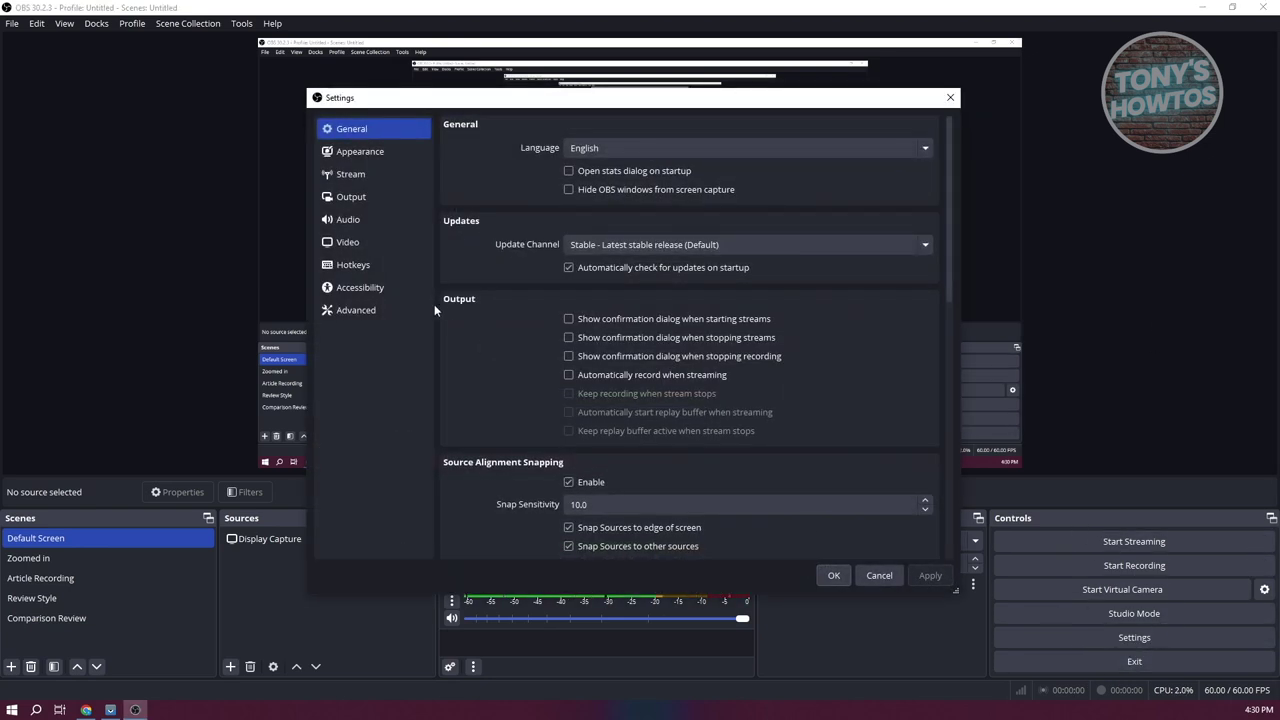
left_click(381, 222)
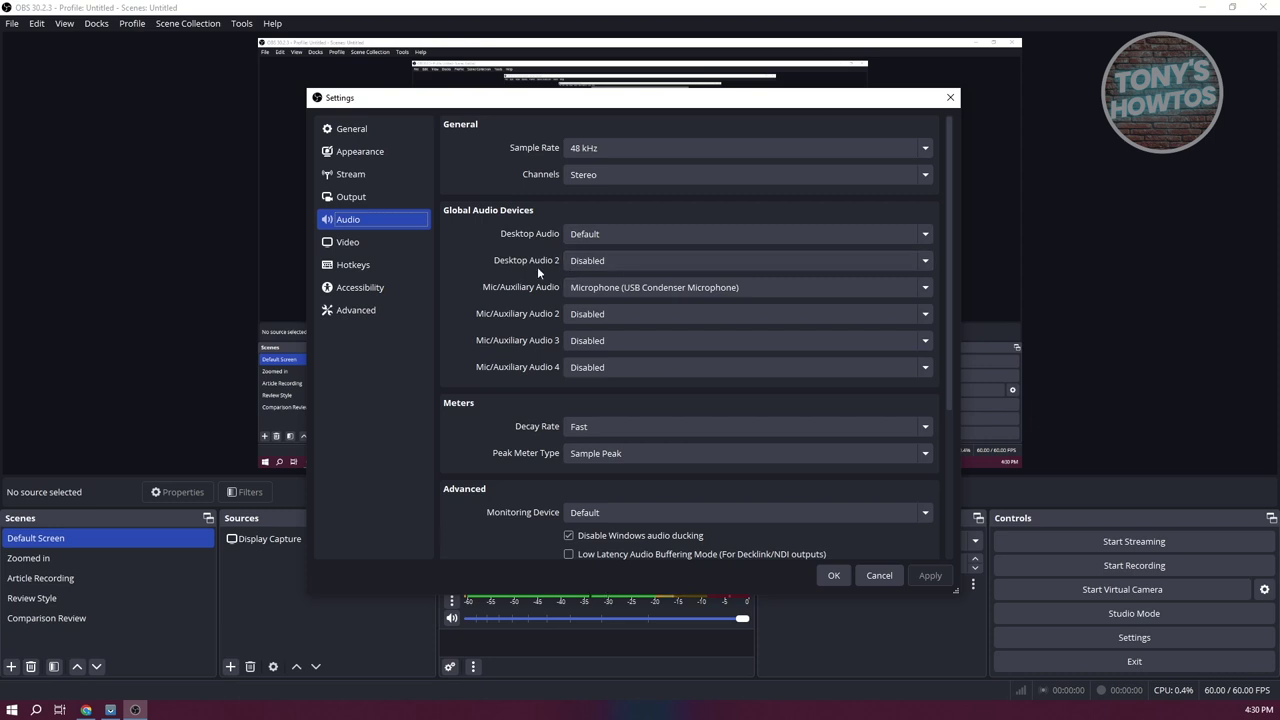
left_click(612, 233)
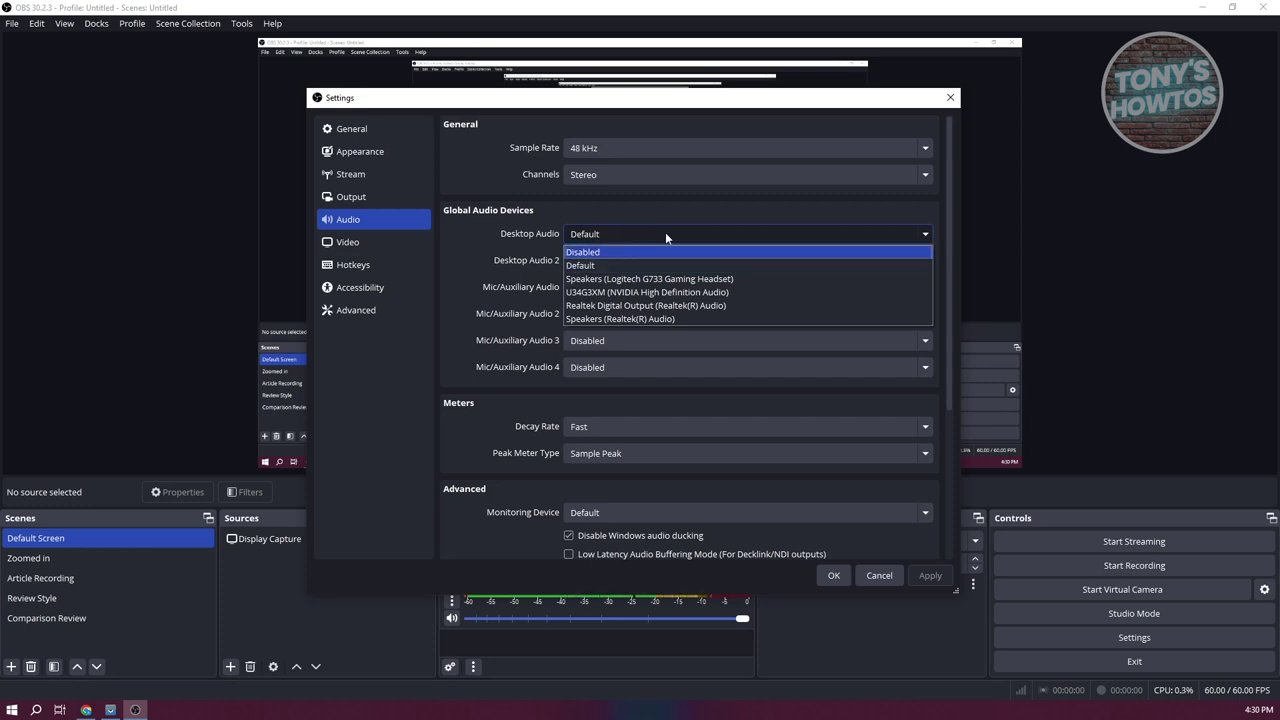
left_click(466, 255)
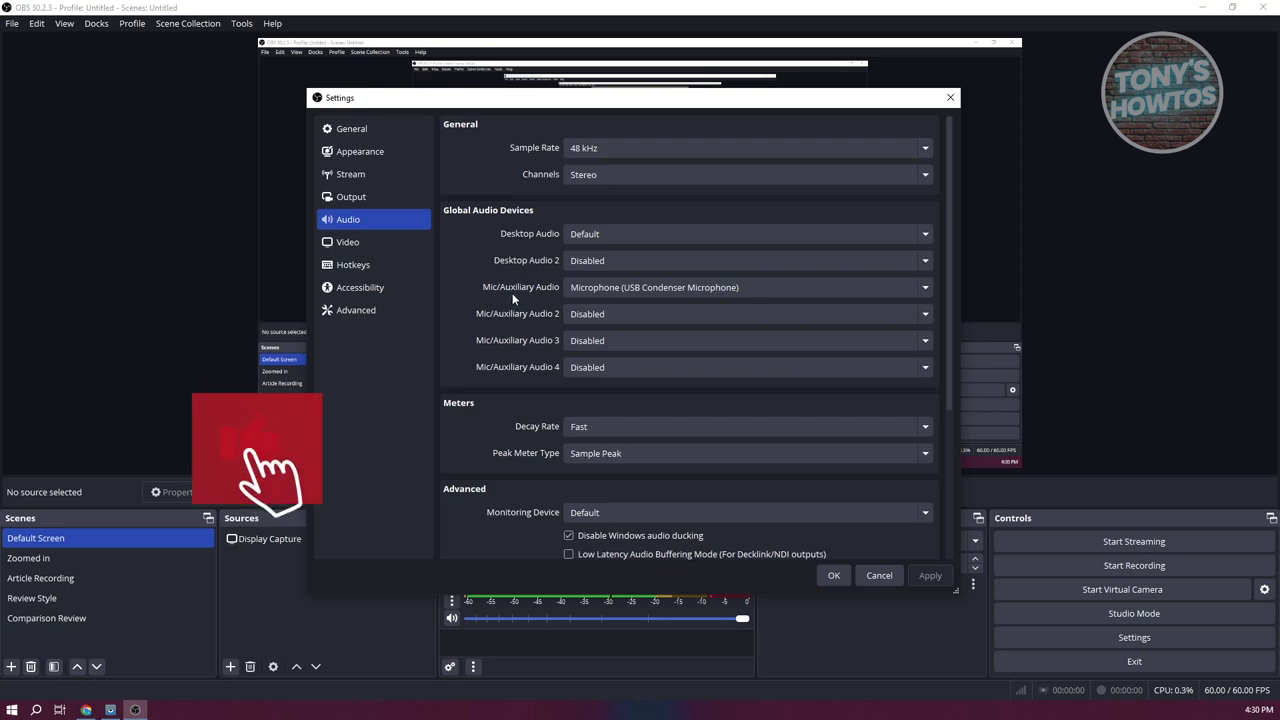
left_click(628, 288)
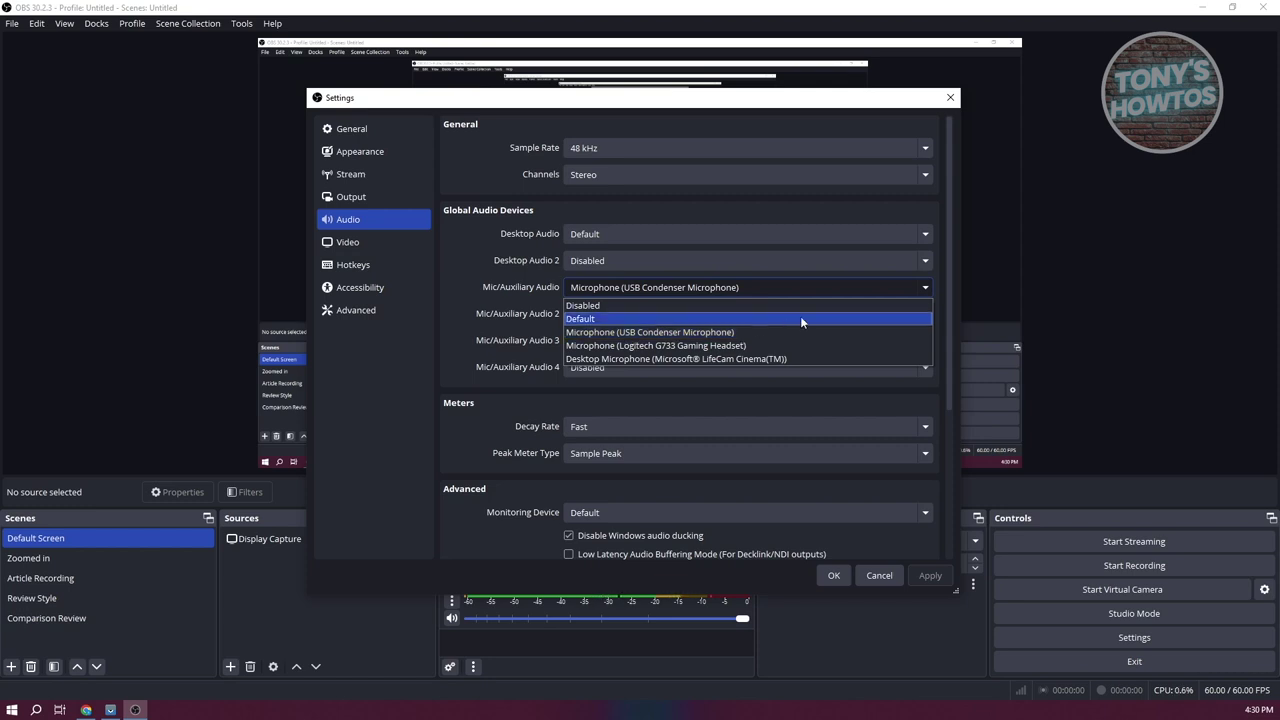
left_click(449, 273)
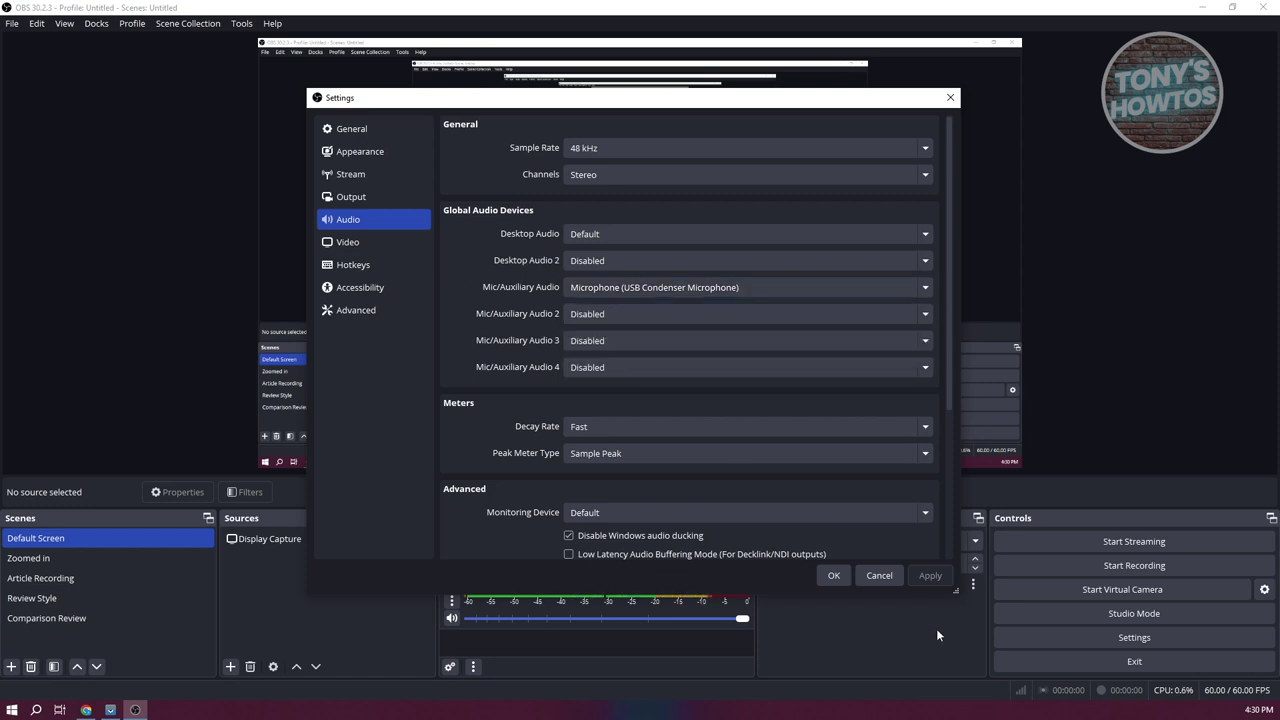
left_click(869, 576)
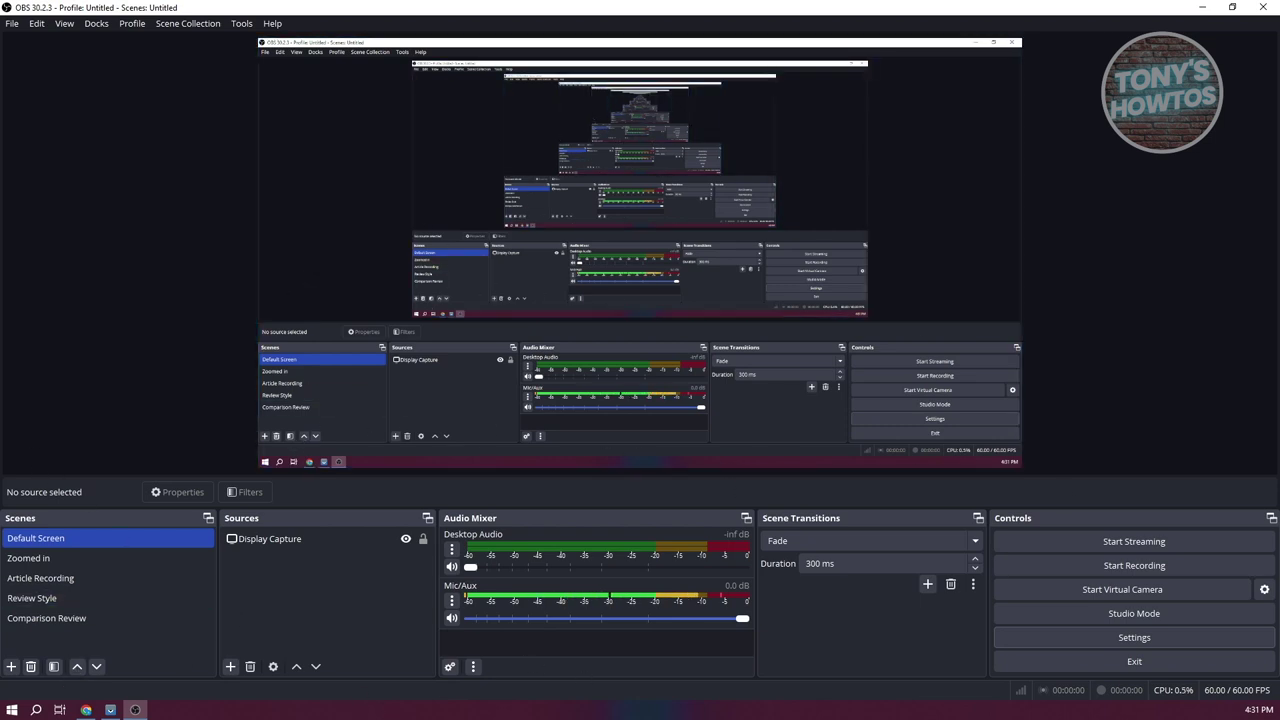
left_click(1176, 645)
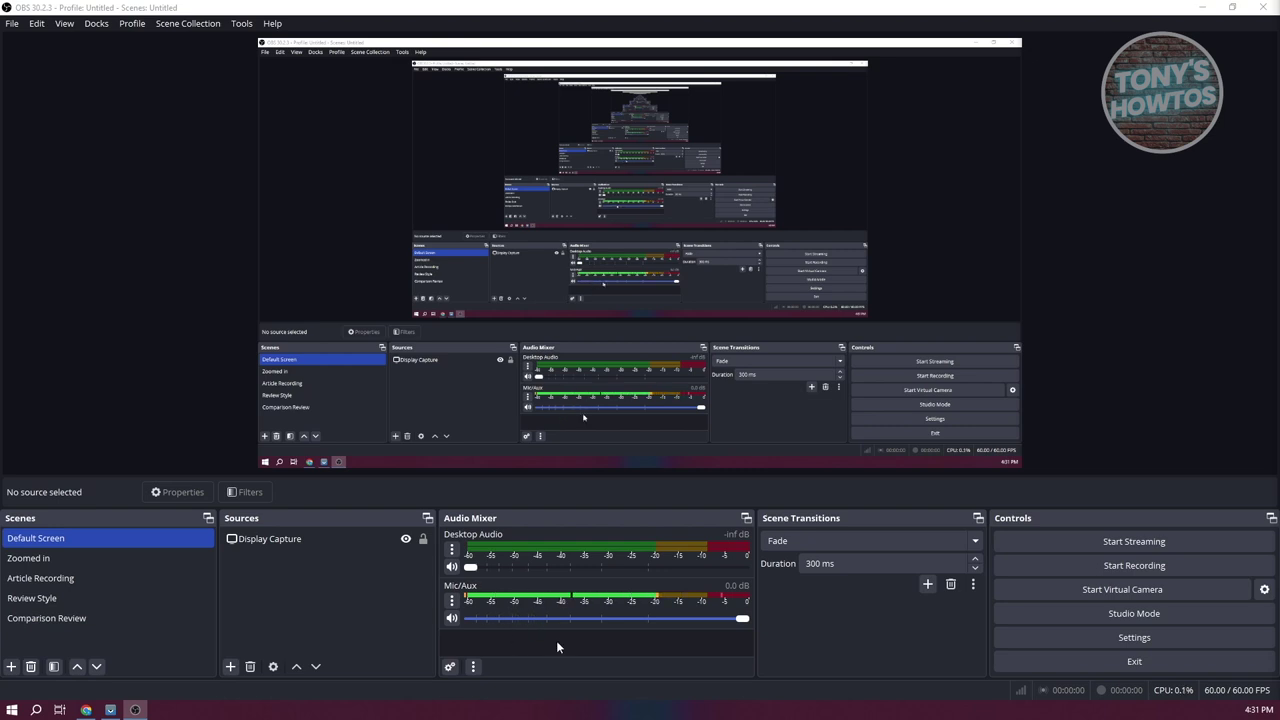
Try Desktop Audio levels around -59 and -9.5 dB, then leave it at -inf dB.
left_click(474, 569)
left_click_drag(474, 570, 514, 571)
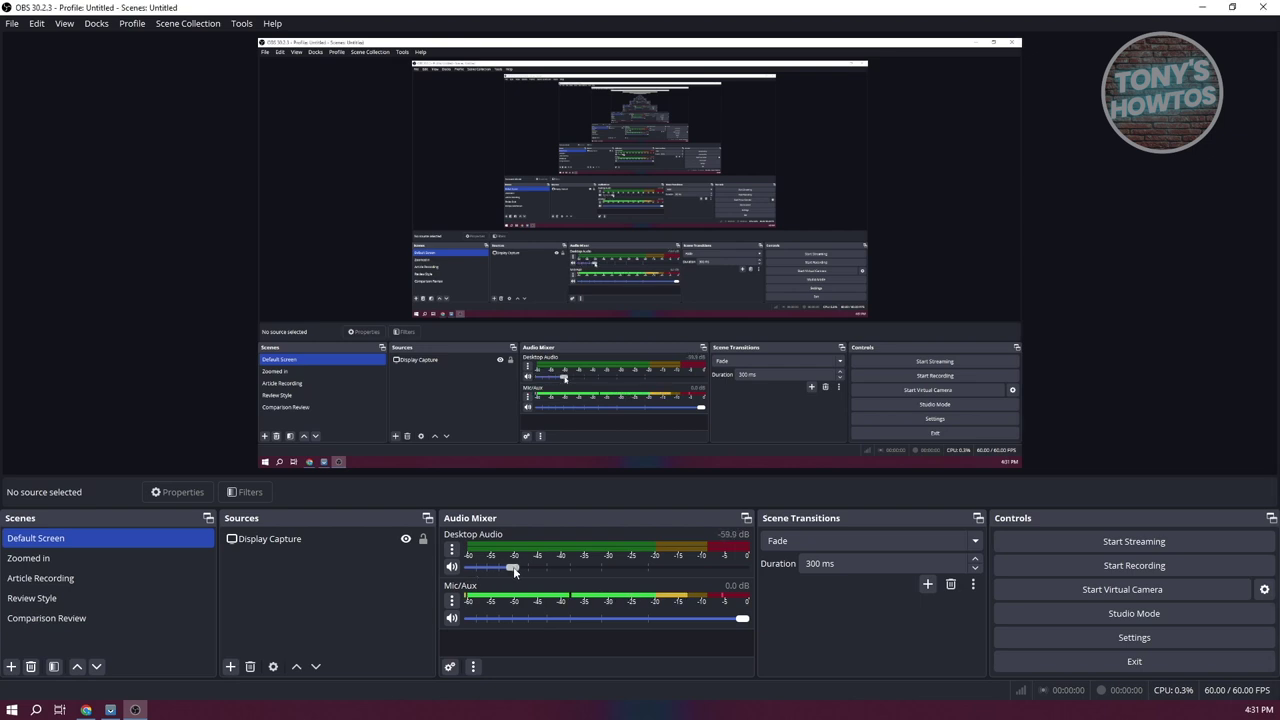
left_click_drag(514, 570, 668, 557)
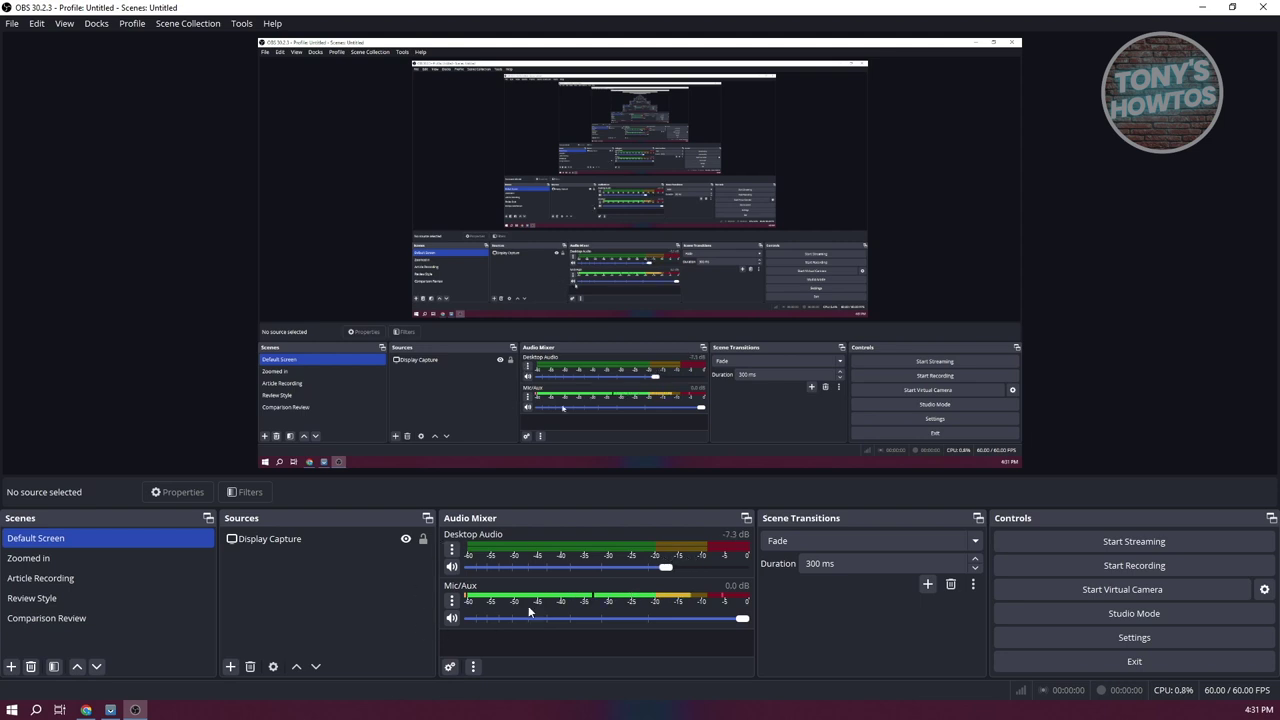
left_click_drag(668, 570, 404, 595)
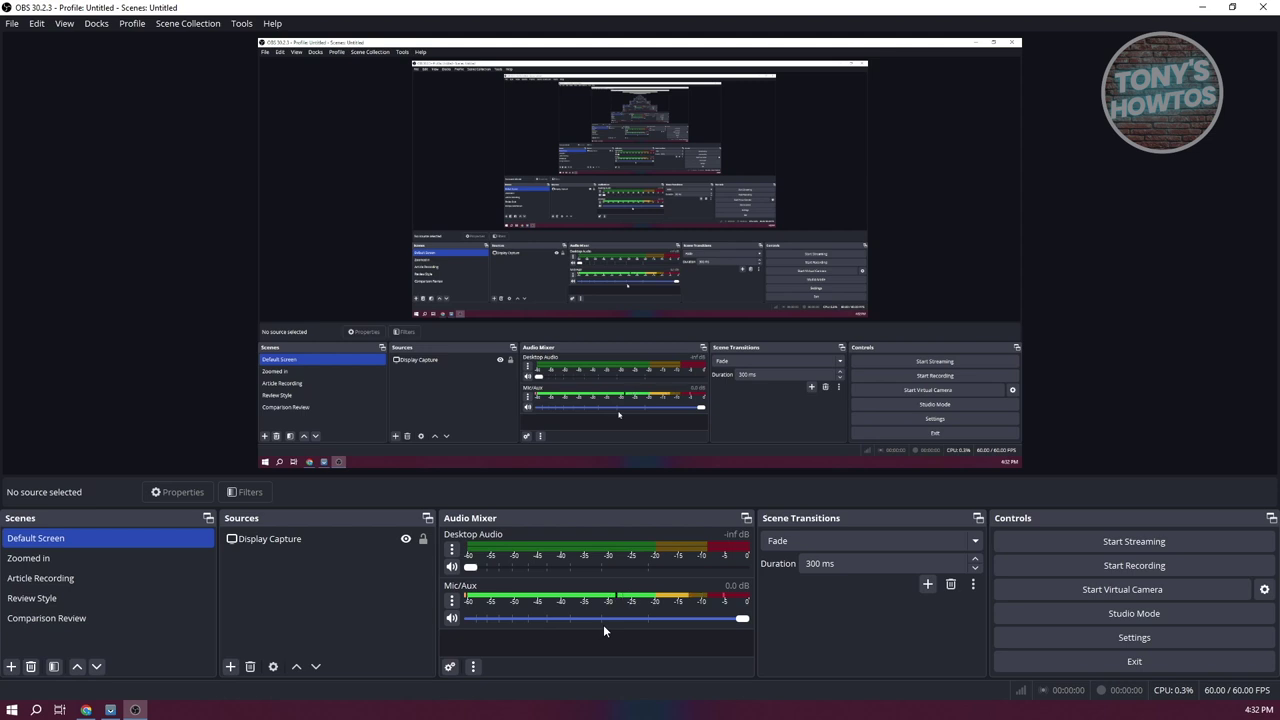
Bring the Mic/Aux fader to about -0.2 dB.
left_click_drag(745, 624, 658, 621)
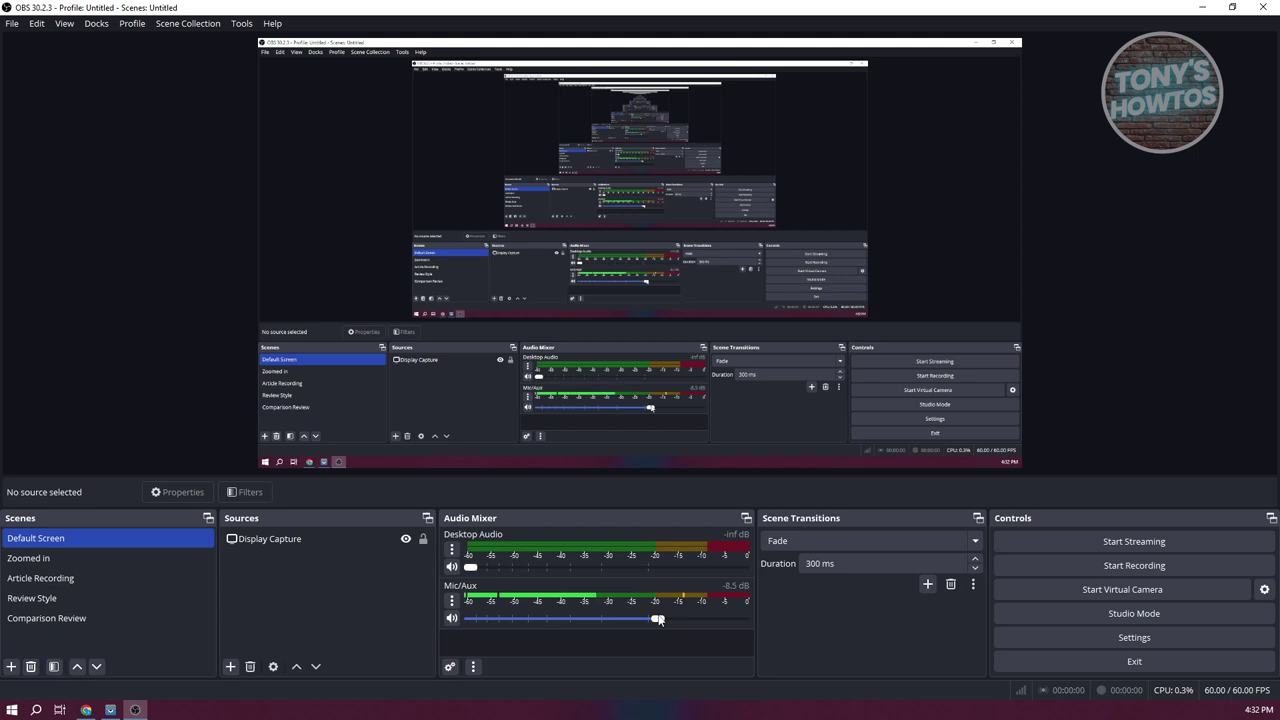
left_click_drag(658, 620, 741, 621)
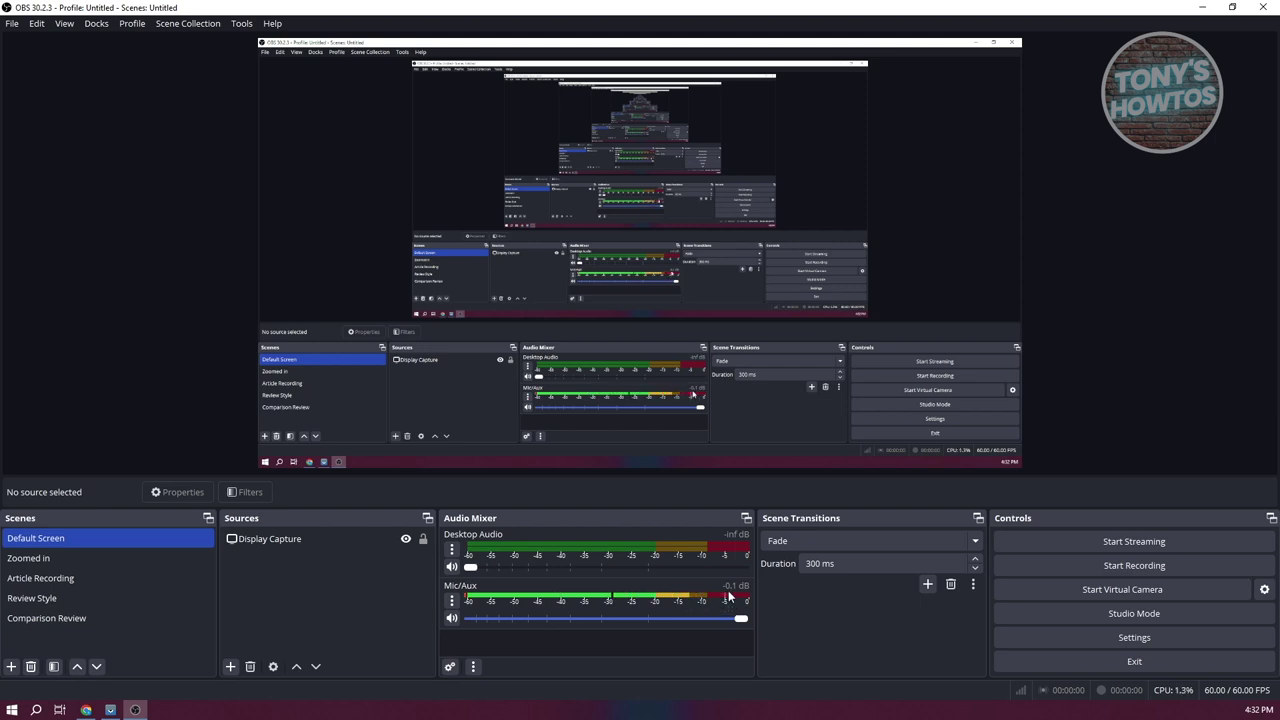
scroll(739, 625, "down", 1)
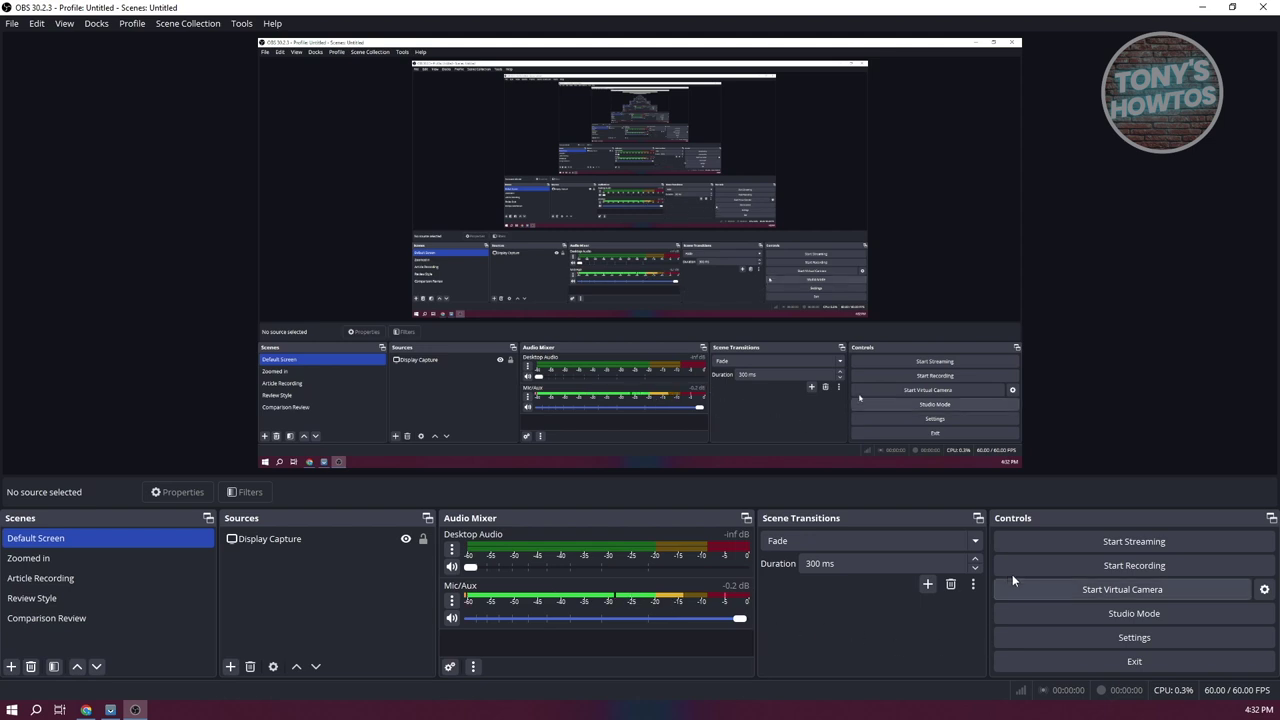
Add a Compressor filter to Mic/Aux through its Filters window, keeping the default name 'Compressor'.
left_click(452, 600)
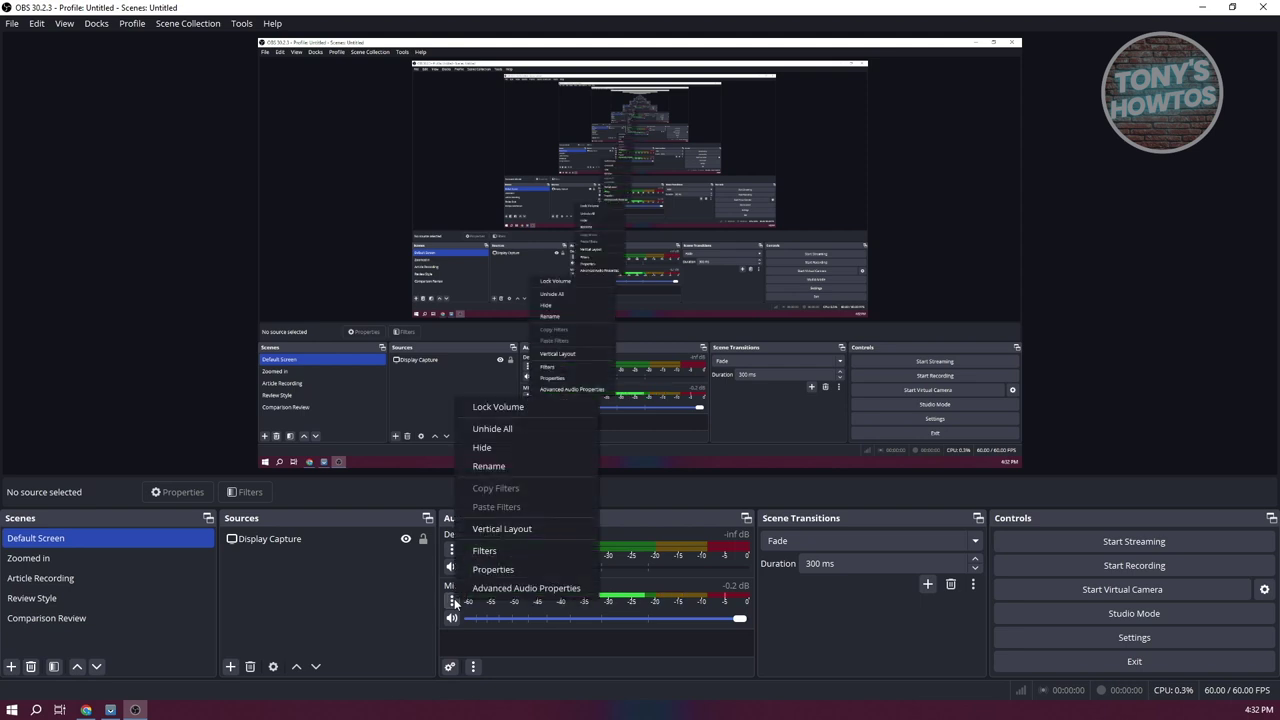
left_click(503, 553)
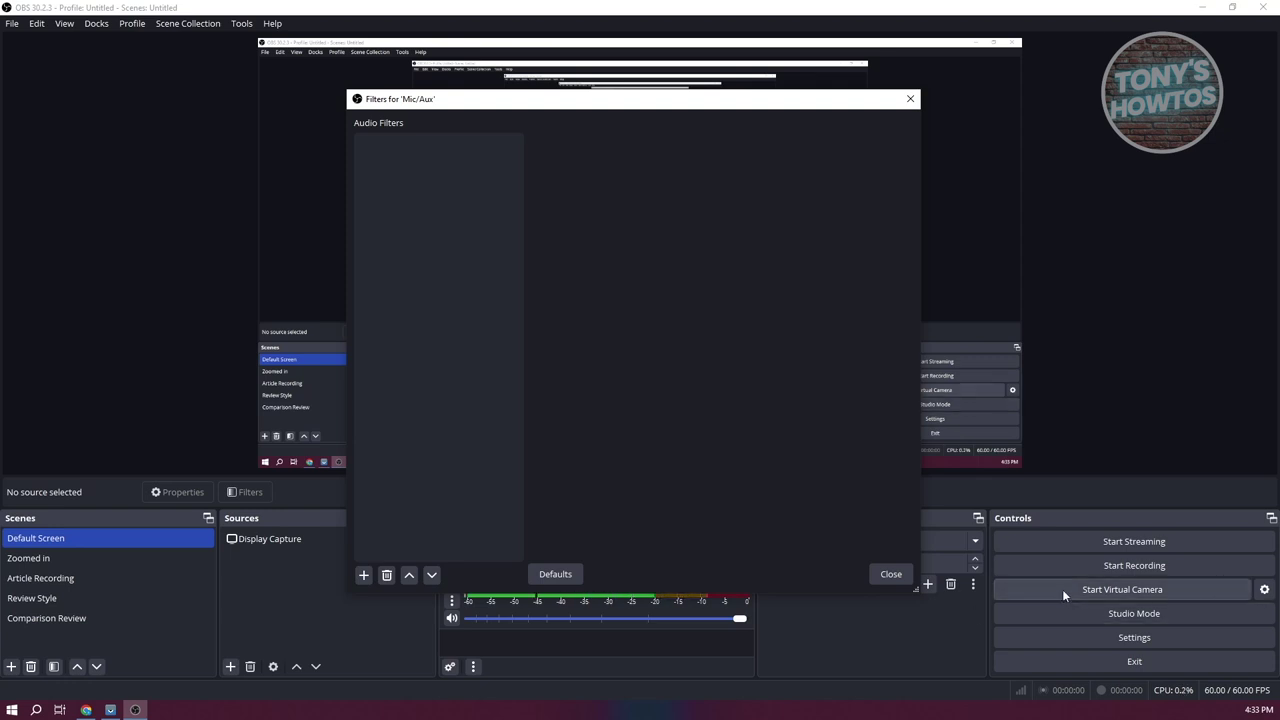
left_click(363, 575)
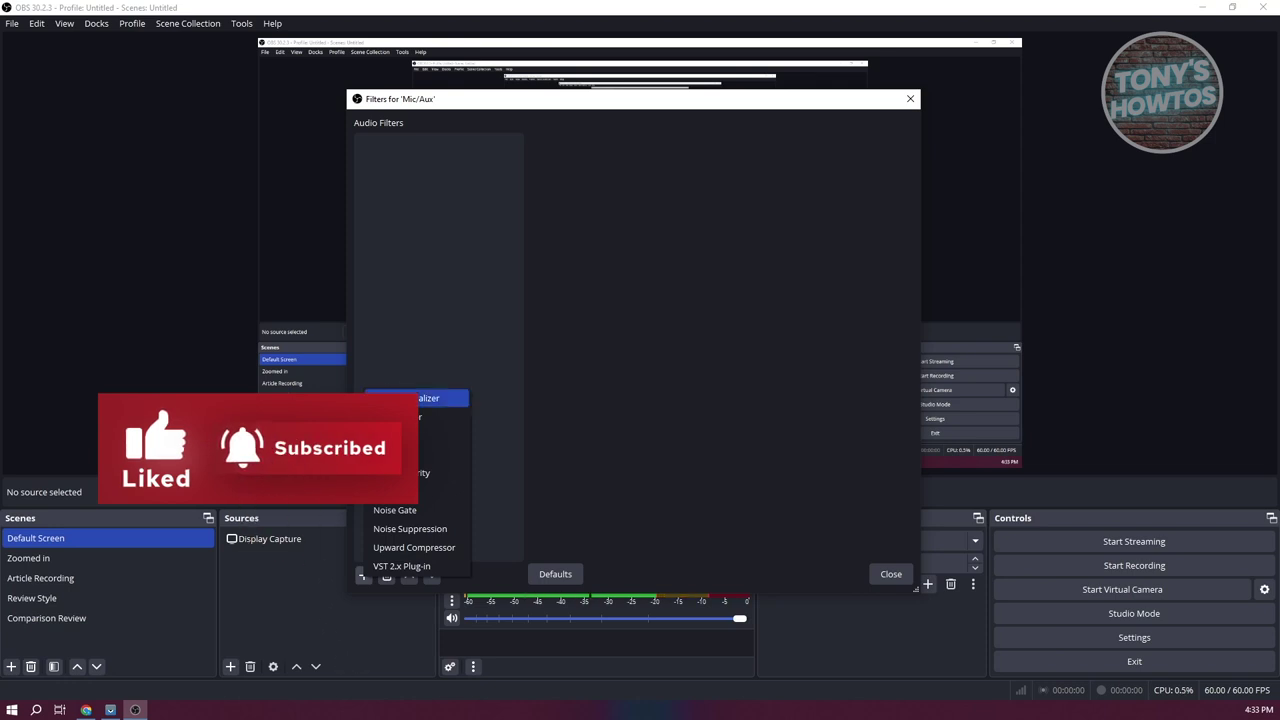
left_click(405, 416)
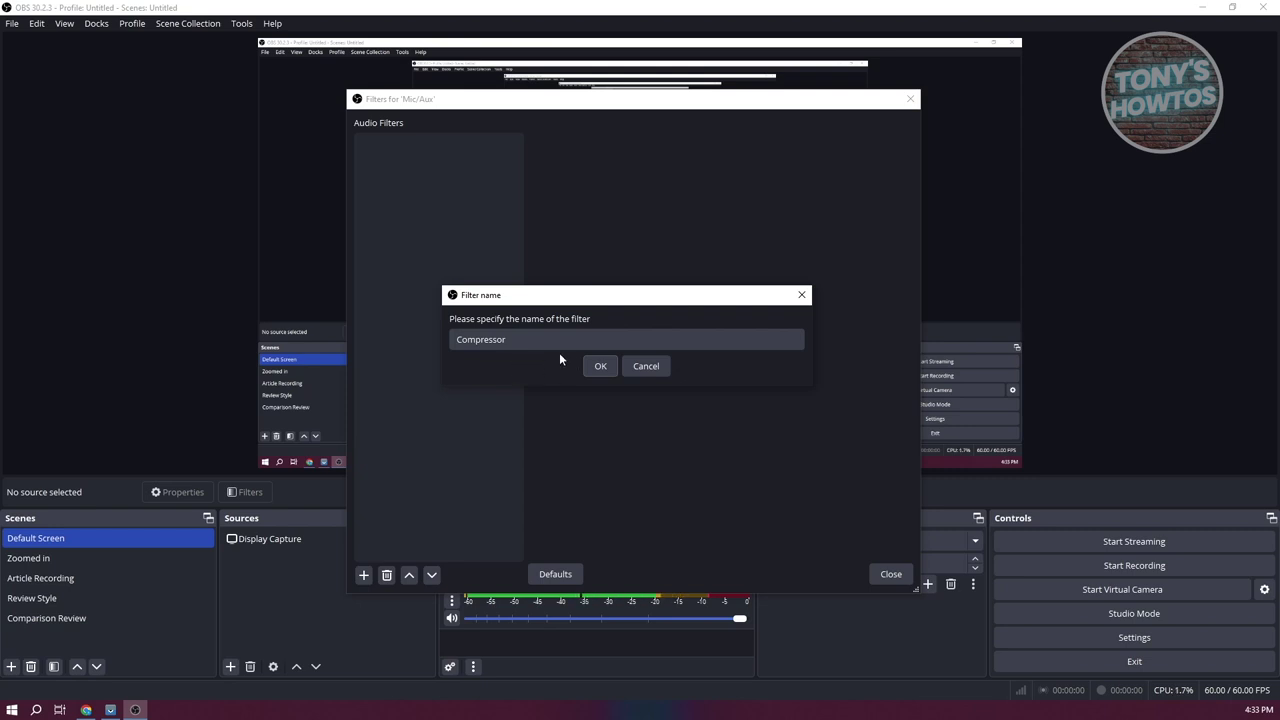
left_click(602, 368)
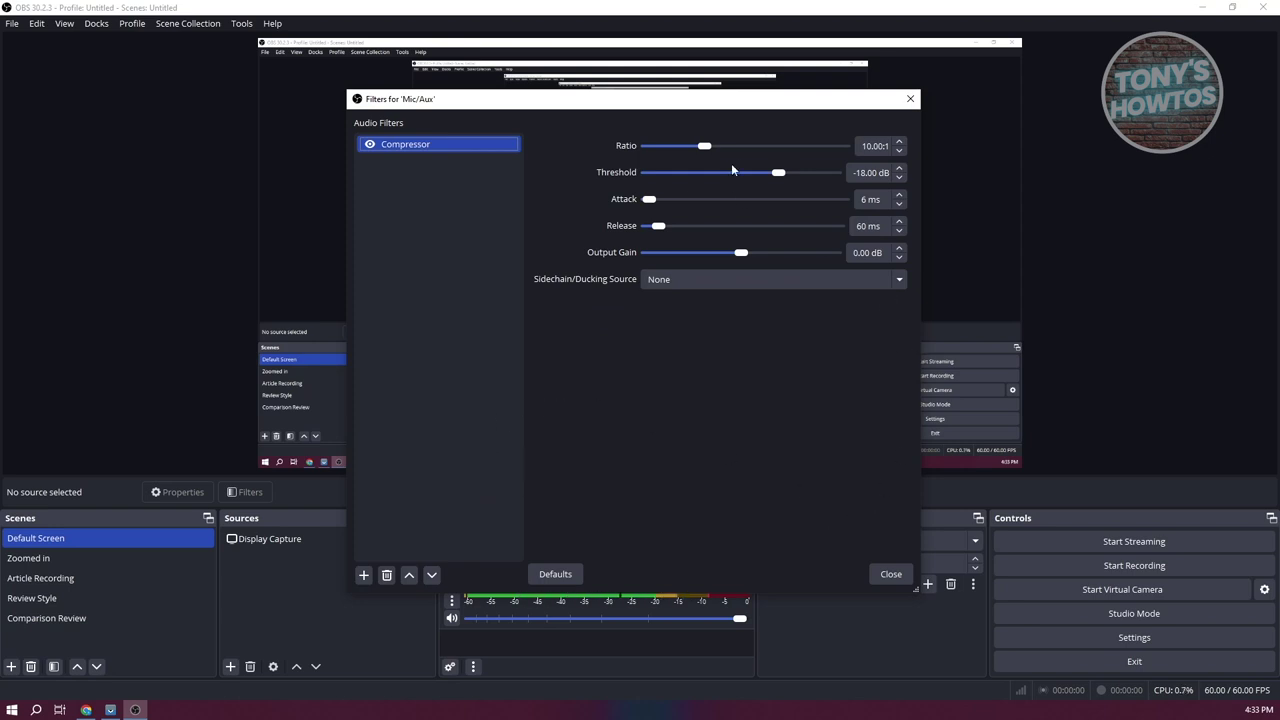
Set the Compressor ratio to 4.00:1 and its threshold to 0.00 dB.
left_click_drag(704, 146, 667, 149)
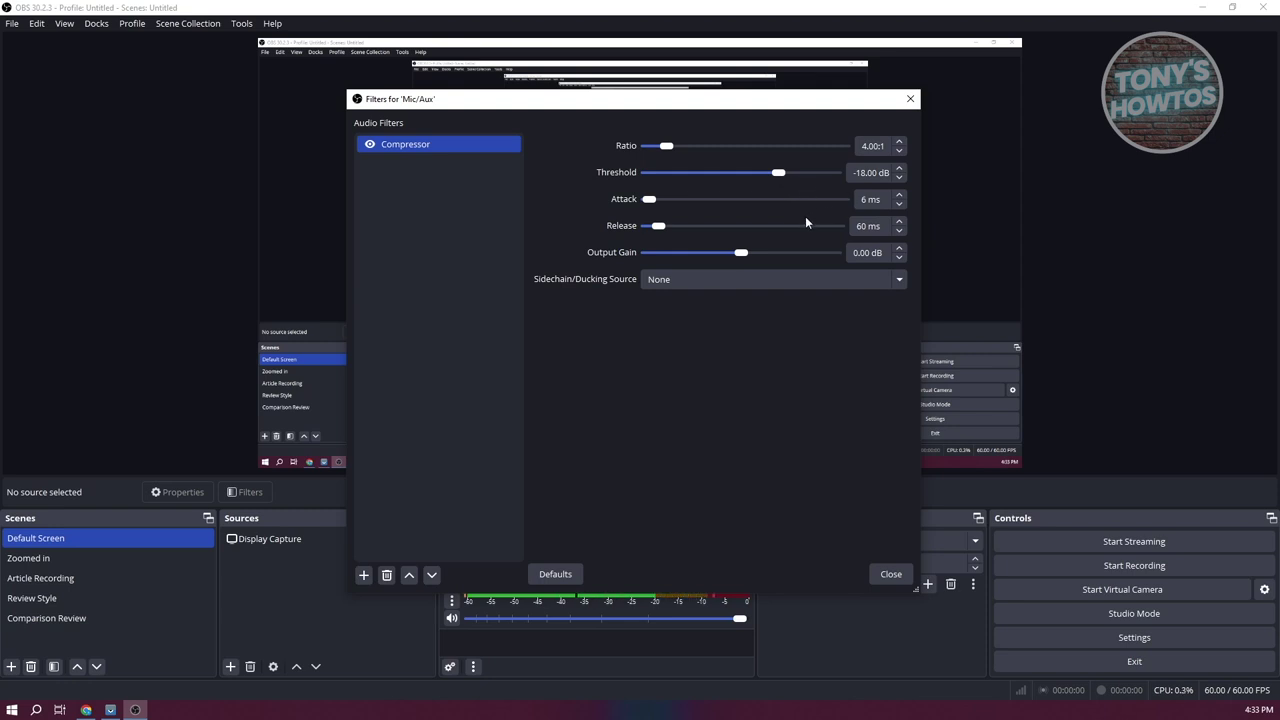
left_click_drag(778, 175, 839, 174)
left_click_drag(833, 178, 810, 176)
Set the Compressor attack to 2 ms and release to 100 ms.
left_click_drag(650, 199, 646, 200)
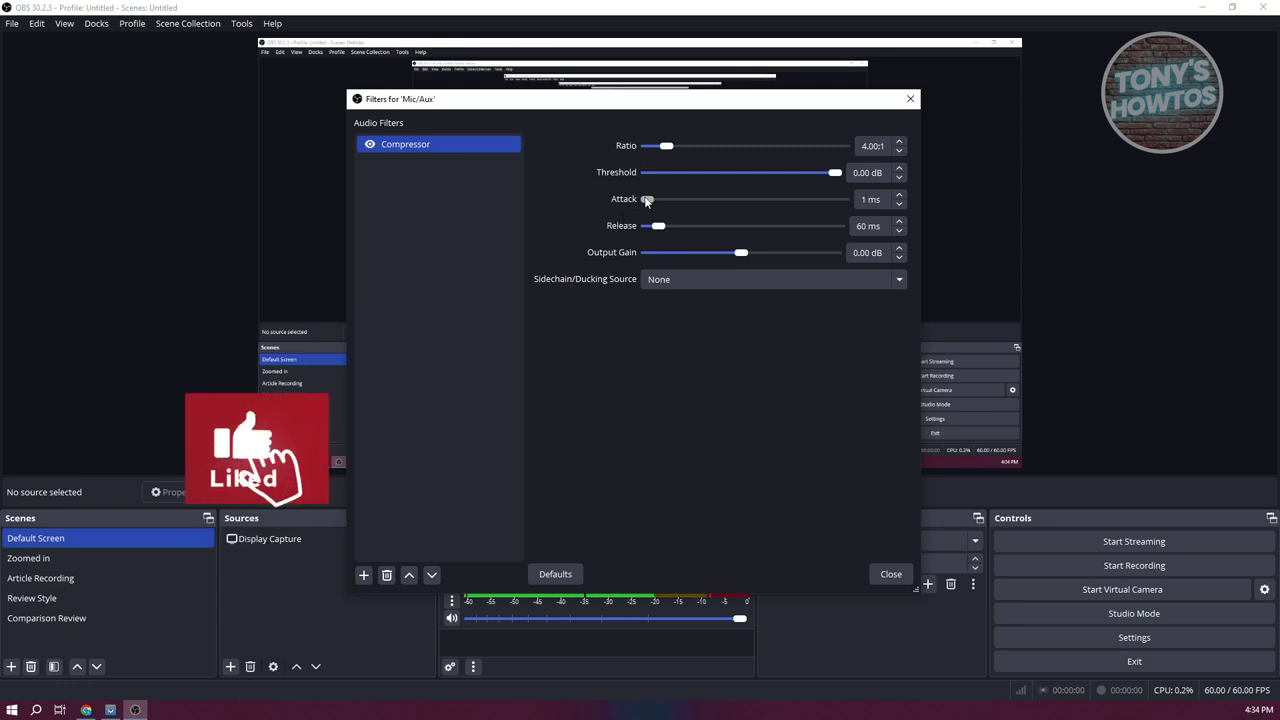
left_click_drag(646, 200, 648, 200)
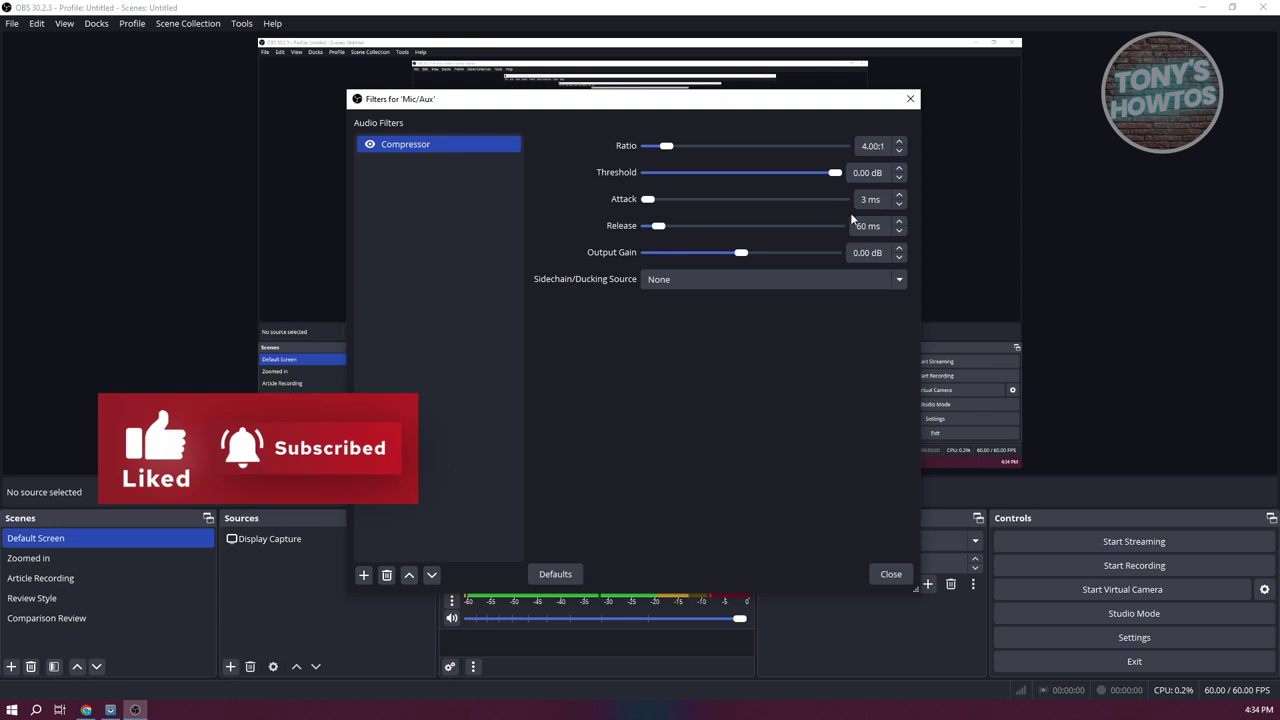
left_click(899, 204)
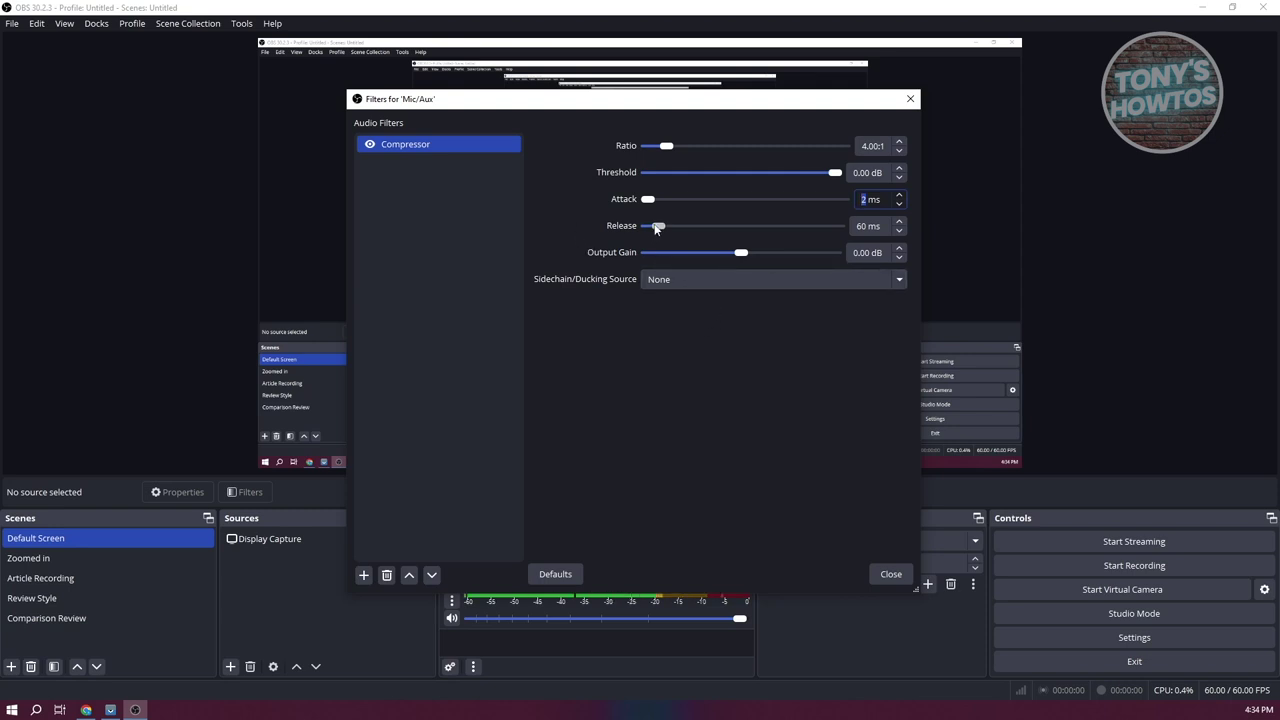
left_click_drag(659, 227, 668, 226)
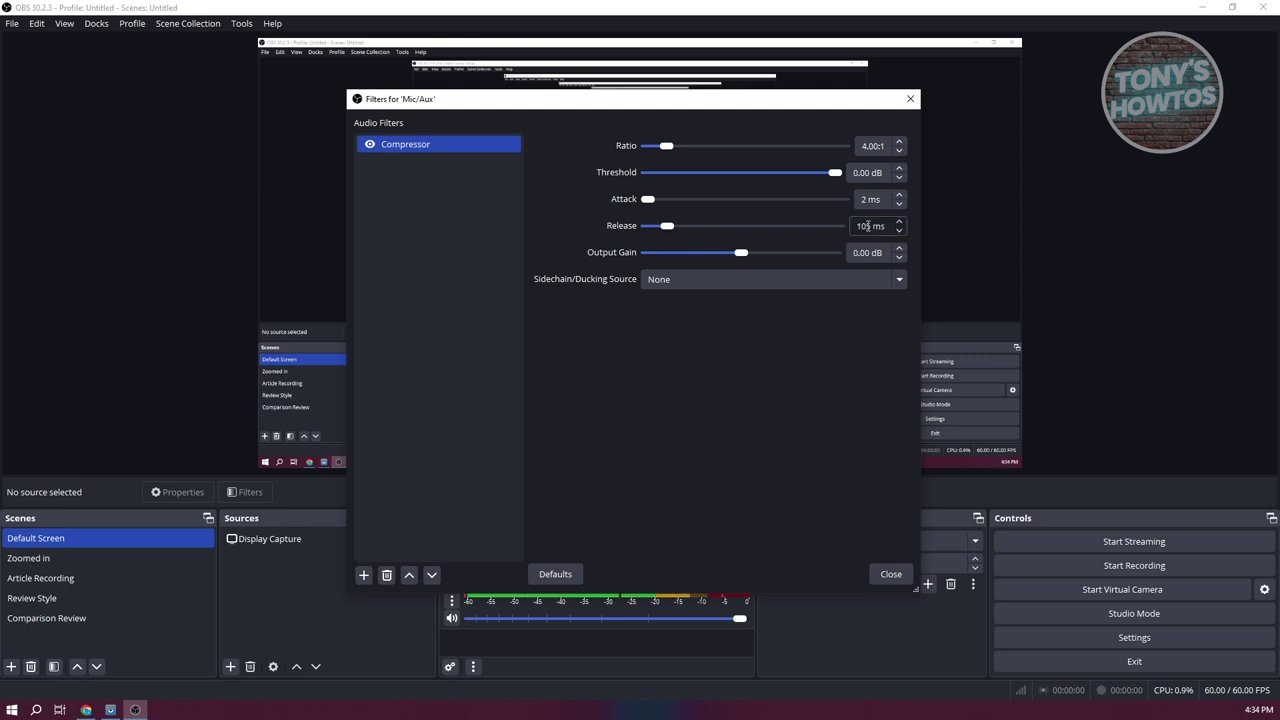
key("Down")
key("Down")
key("Down")
key("Down")
key("Down")
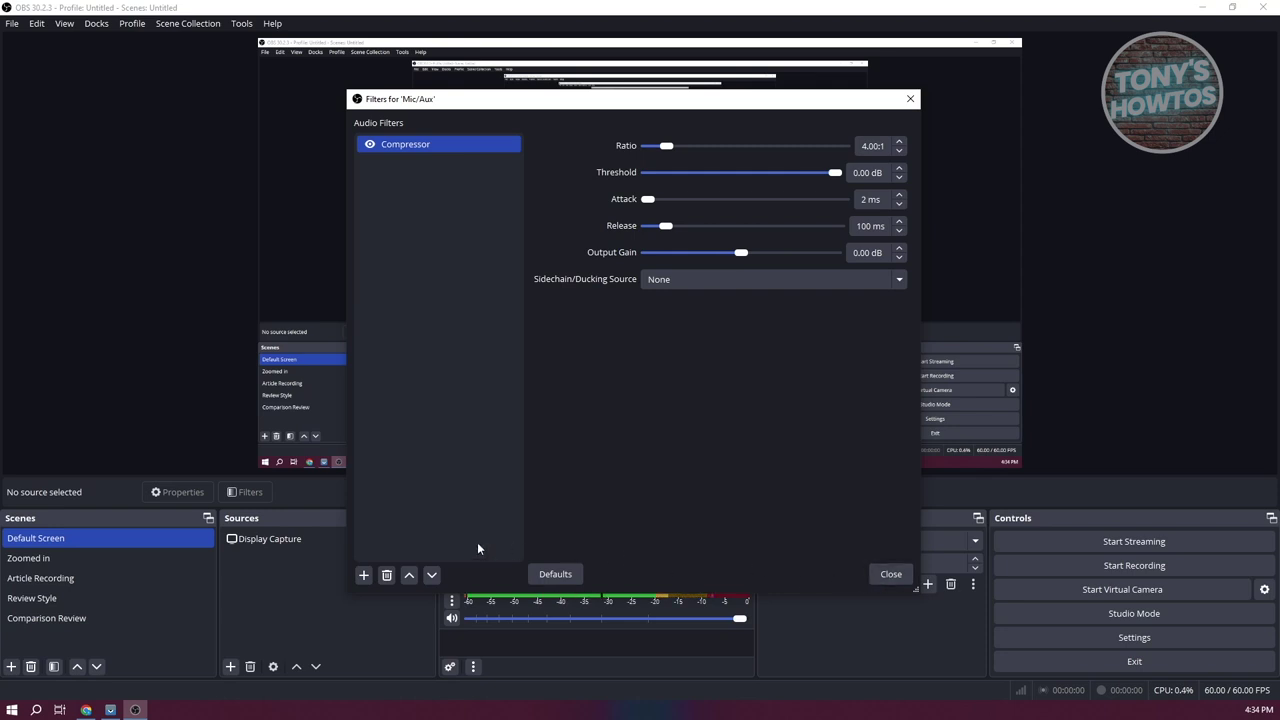
left_click(421, 361)
Add a Limiter filter to Mic/Aux, keeping the default name 'Limiter'.
left_click(363, 576)
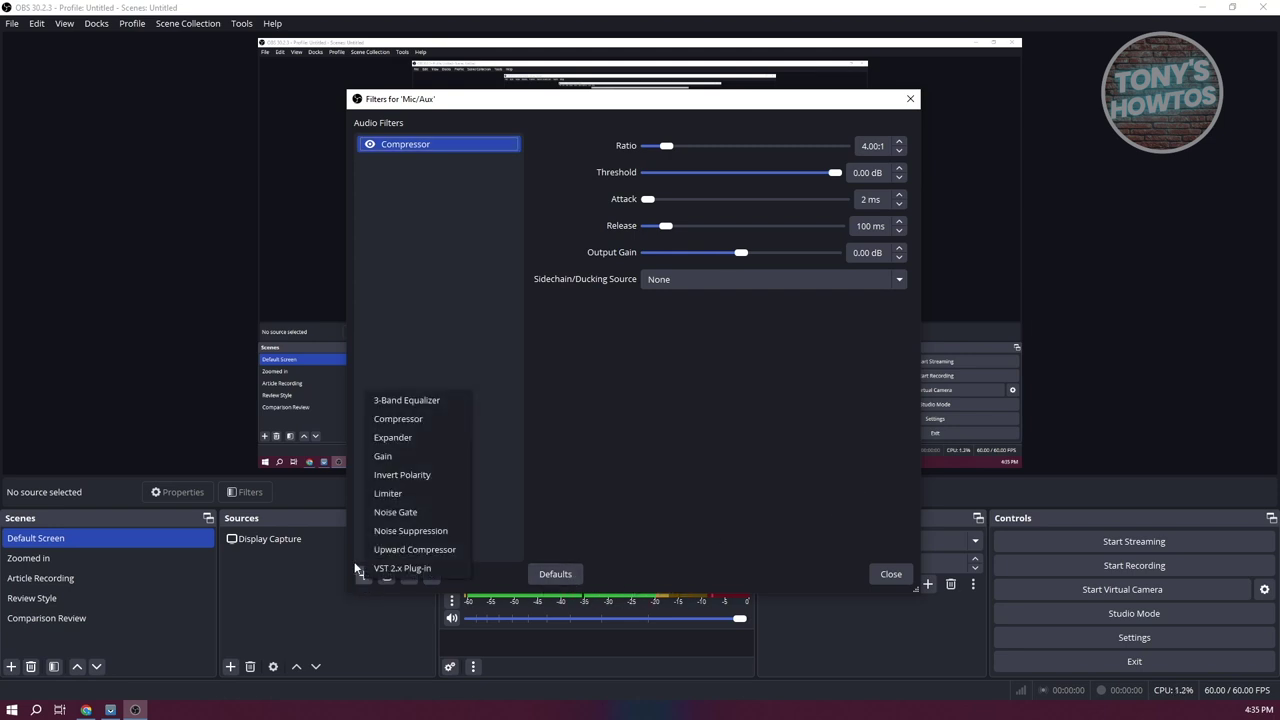
left_click(422, 492)
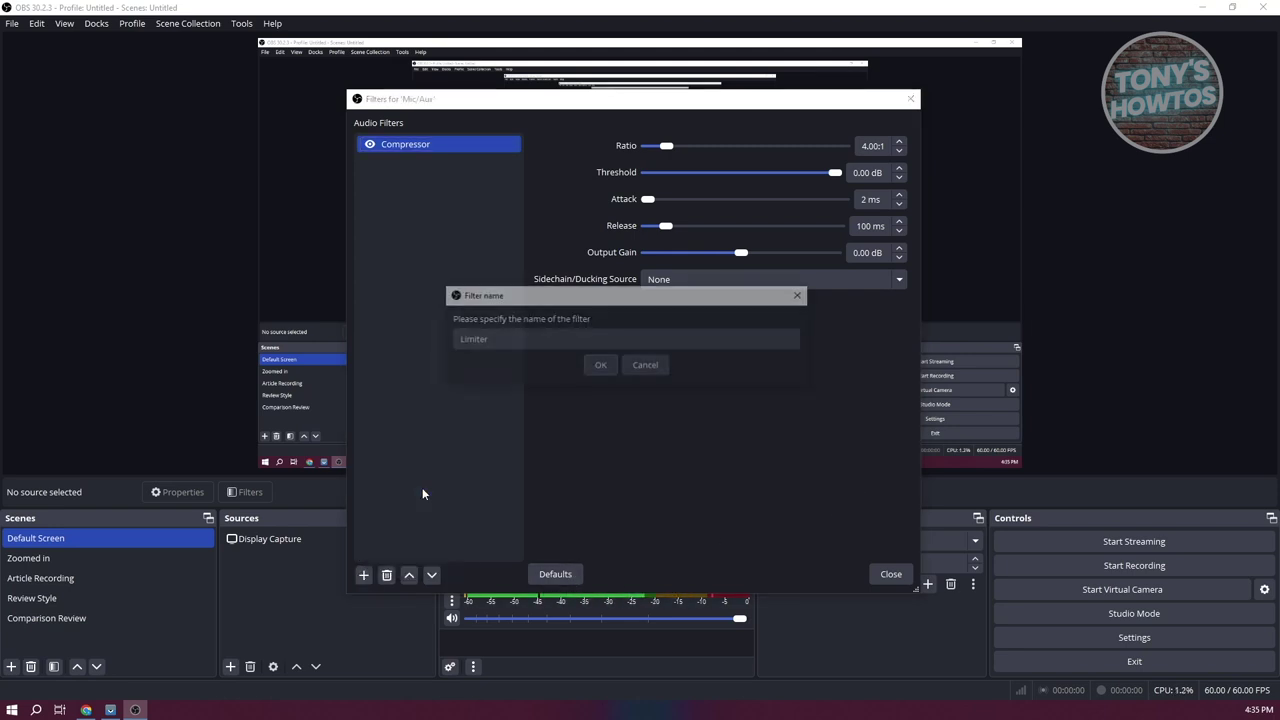
left_click(599, 367)
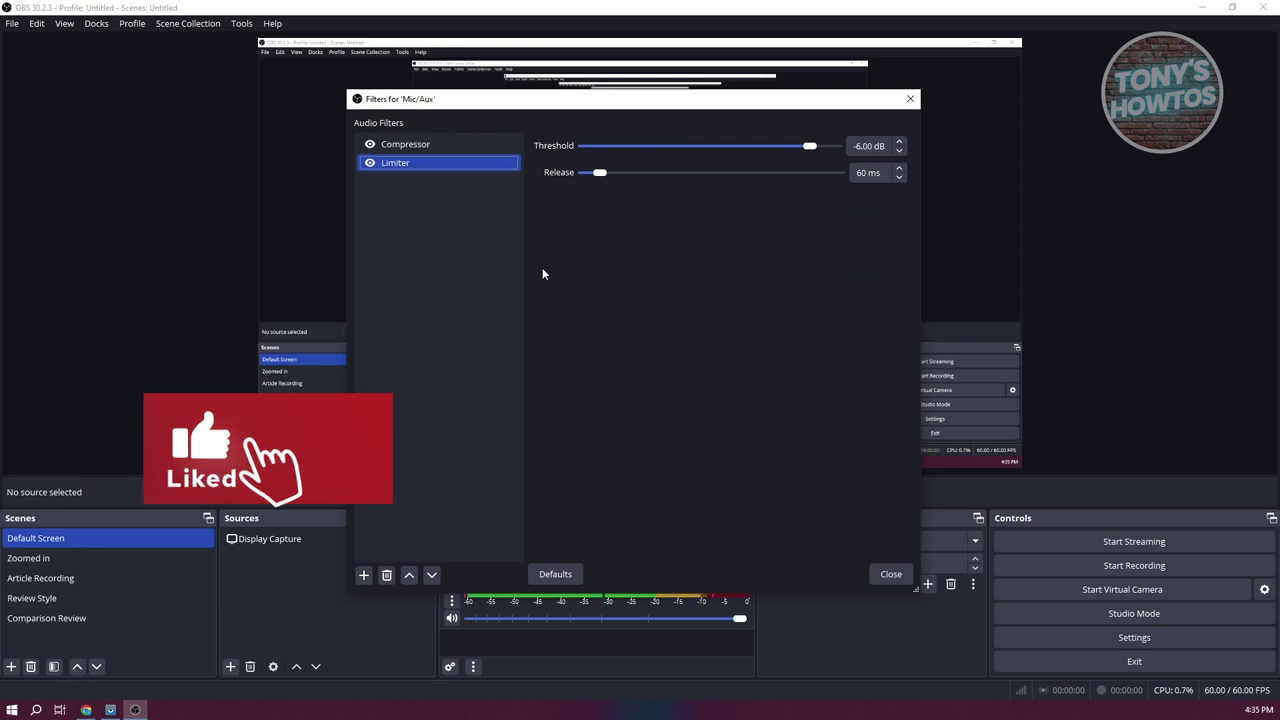
Fine-tune the Limiter threshold to -3.00 dB.
mouse_move(808, 150)
left_mouse_down()
mouse_move(767, 152)
mouse_move(827, 150)
left_mouse_up()
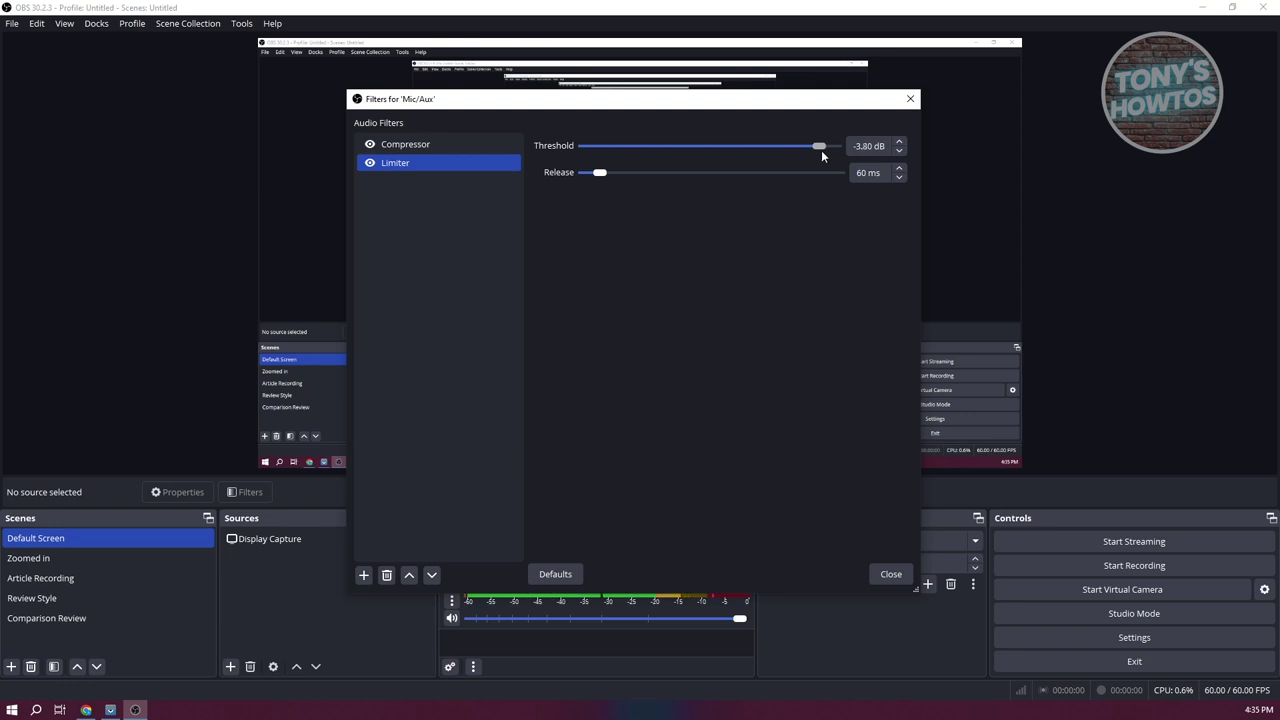
left_click_drag(821, 150, 825, 149)
left_click_drag(824, 149, 823, 149)
Add a Noise Gate filter with default -32 dB close and -26 dB open thresholds.
left_click(365, 577)
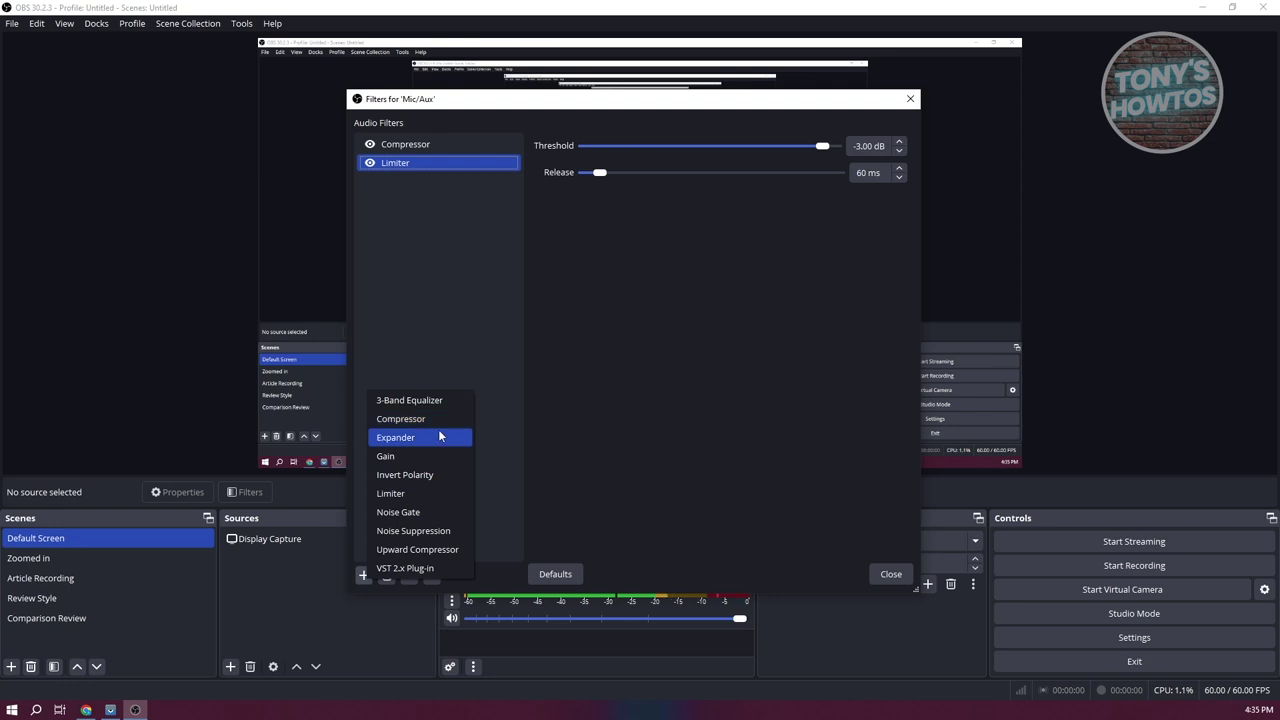
left_click(415, 511)
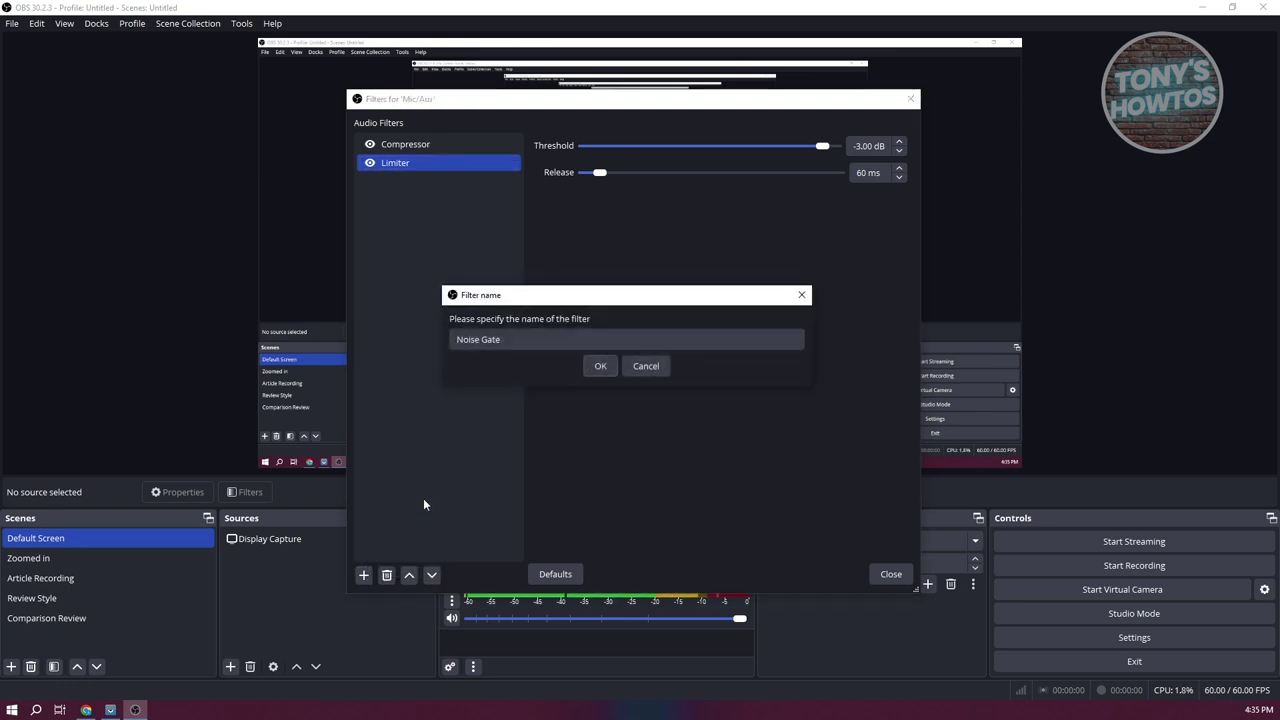
left_click(600, 367)
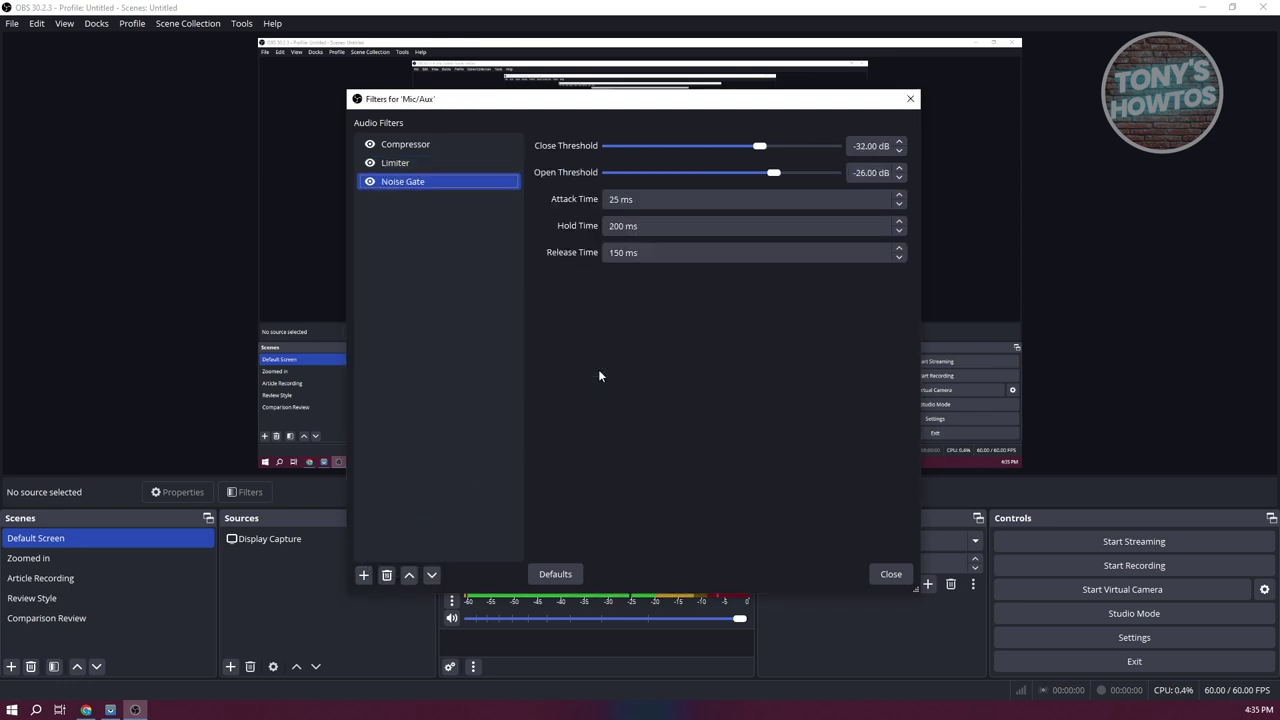